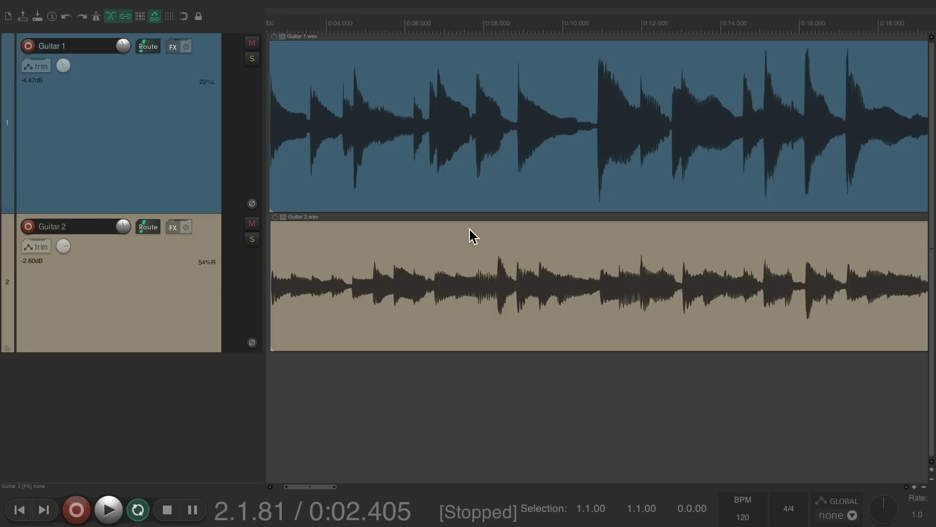
Play both guitars, then filter Guitar 1's FX list by 'verb' and pick ReaVerbate (Cockos).
key(space)
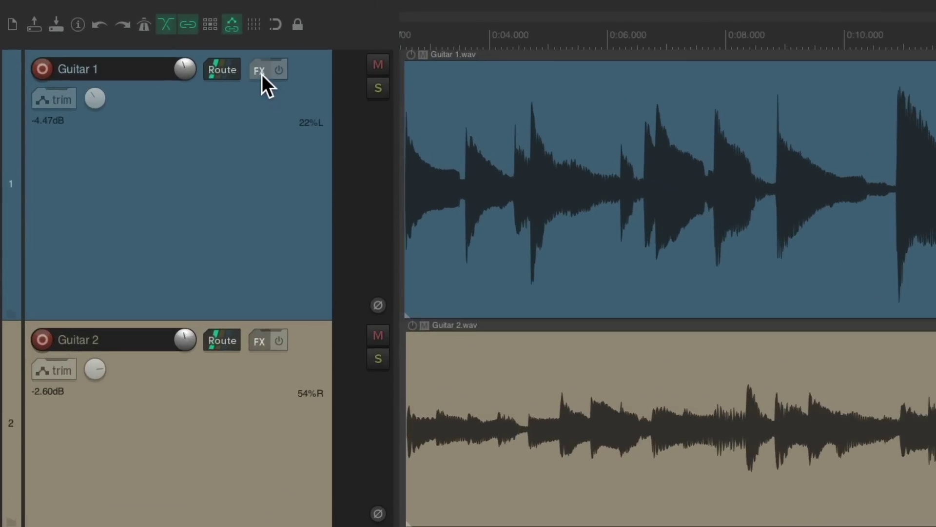
click(260, 71)
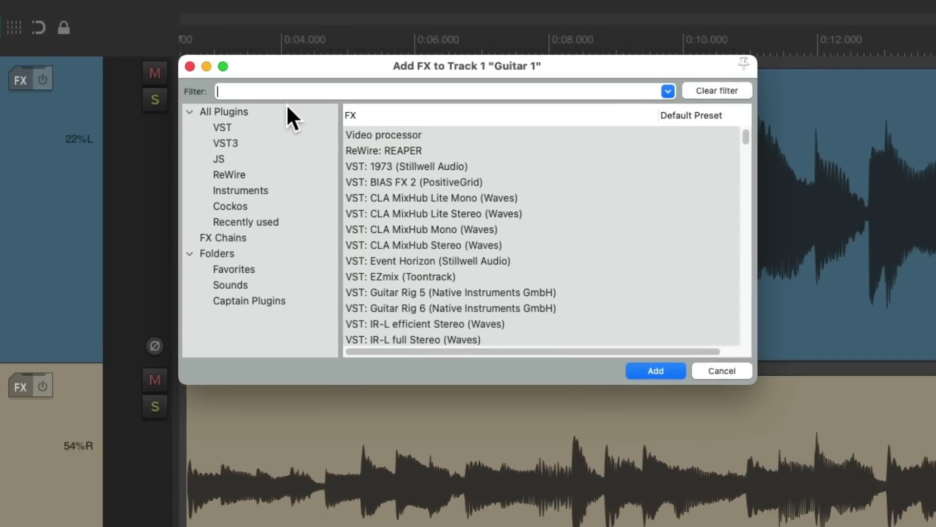
text(verb)
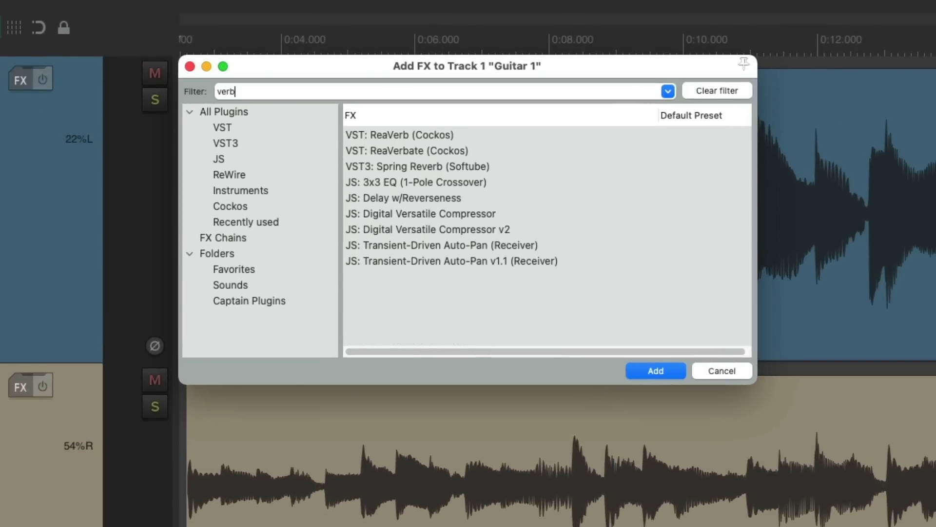
click(480, 151)
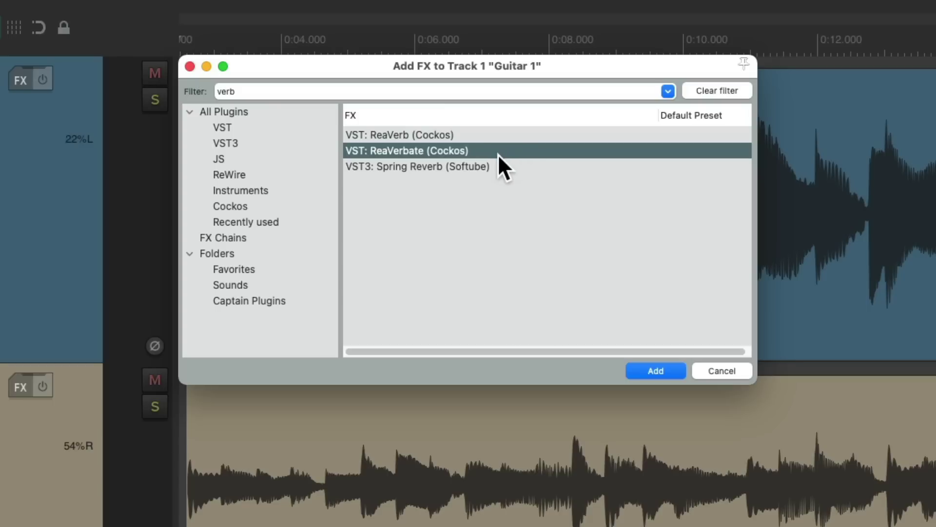
Add ReaVerbate with Dry +0.0, Wet -5.7, Room size 95, Dampening 8, then play.
double_click(498, 153)
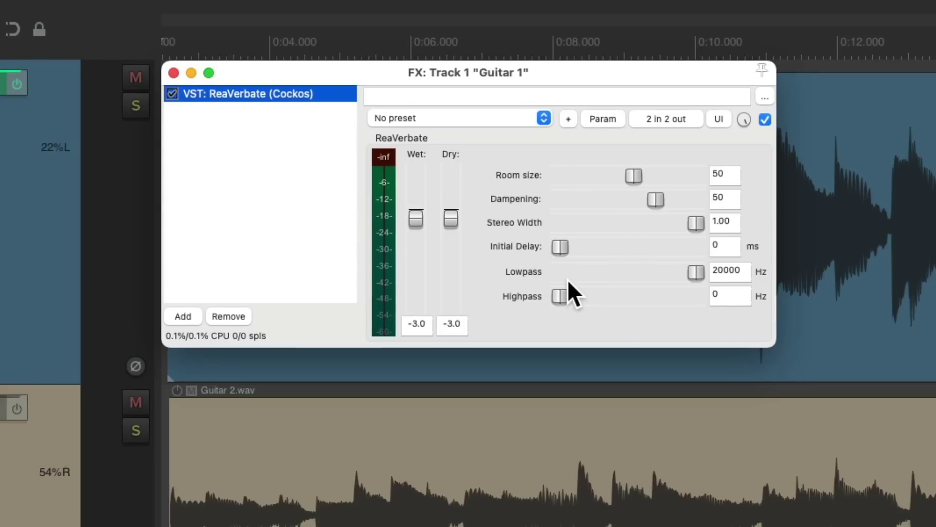
double_click(451, 218)
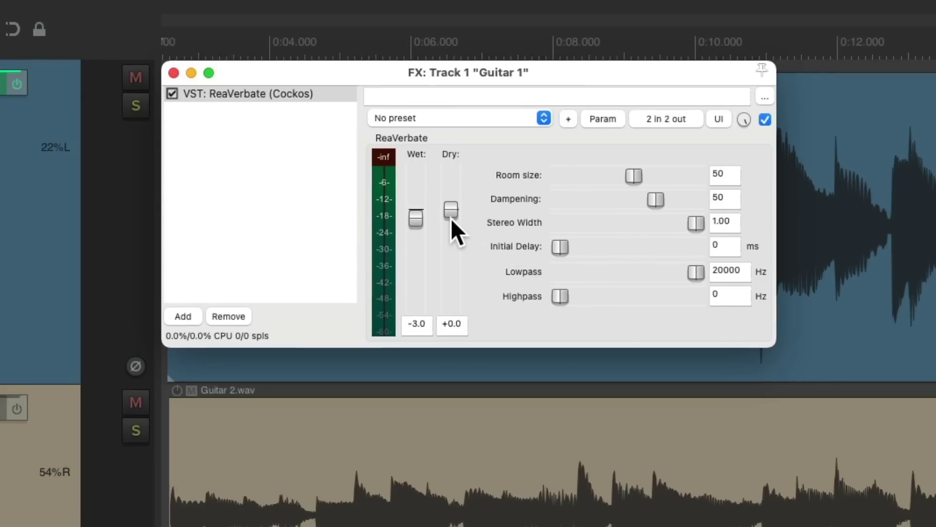
drag(414, 221, 415, 228)
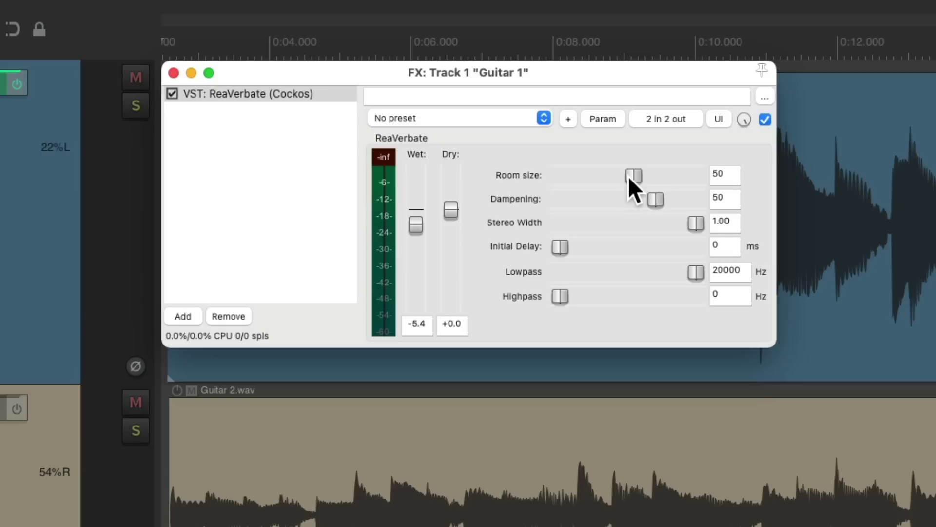
drag(628, 177, 688, 173)
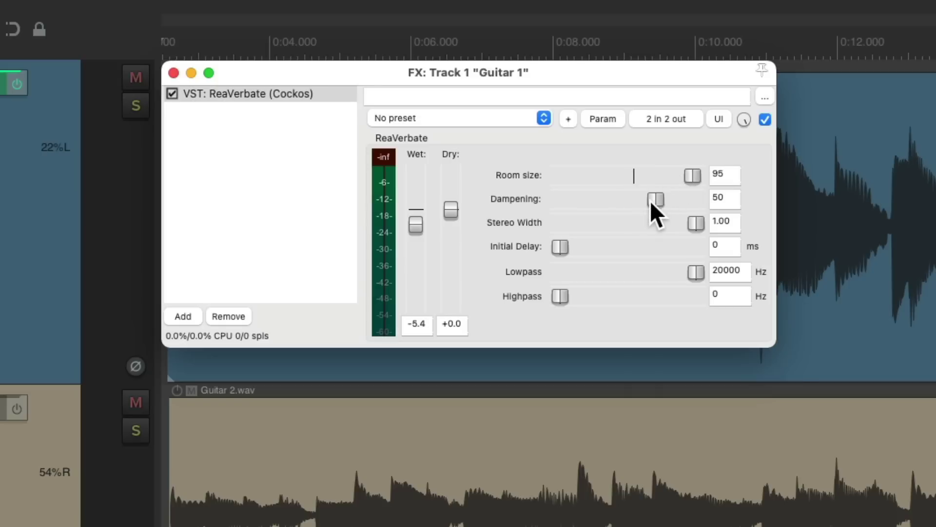
drag(652, 202, 597, 205)
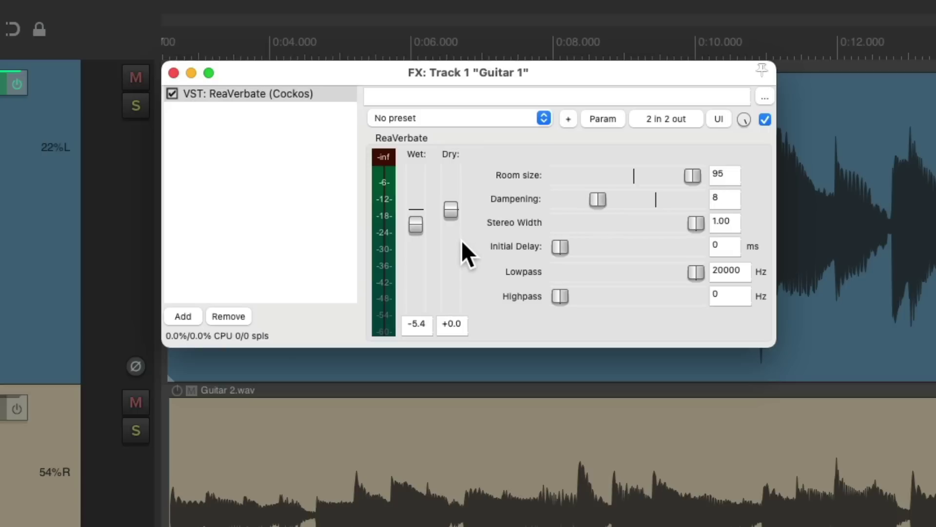
key(space)
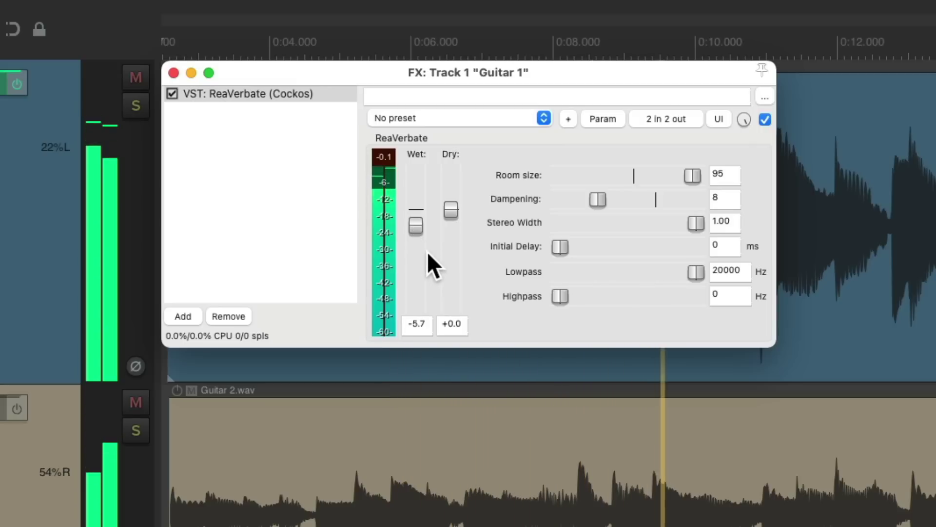
Mute Guitar 2 and audition Guitar 1 alone with the reverb.
key(space)
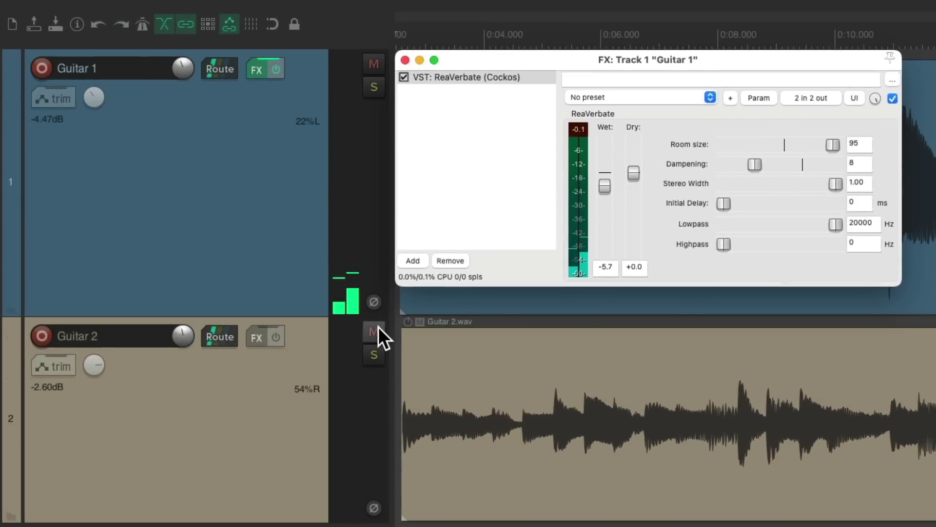
click(379, 328)
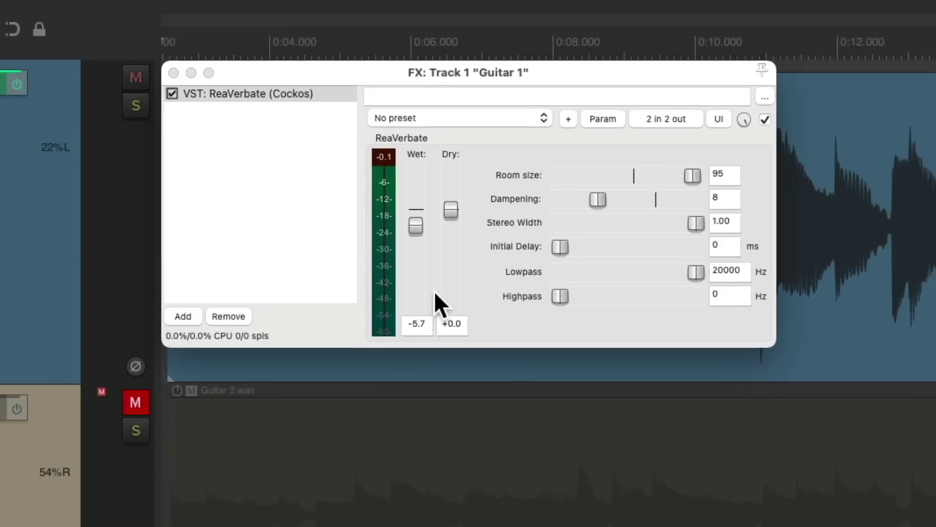
key(space)
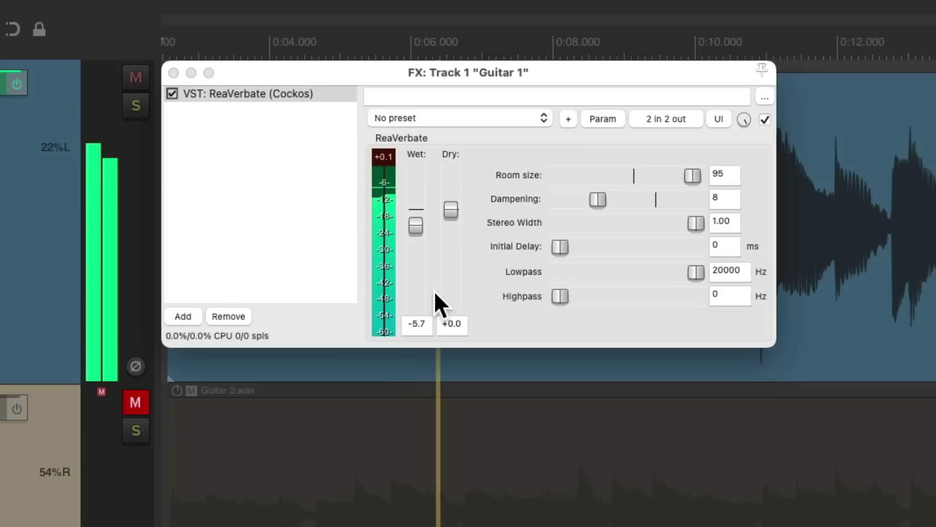
key(space)
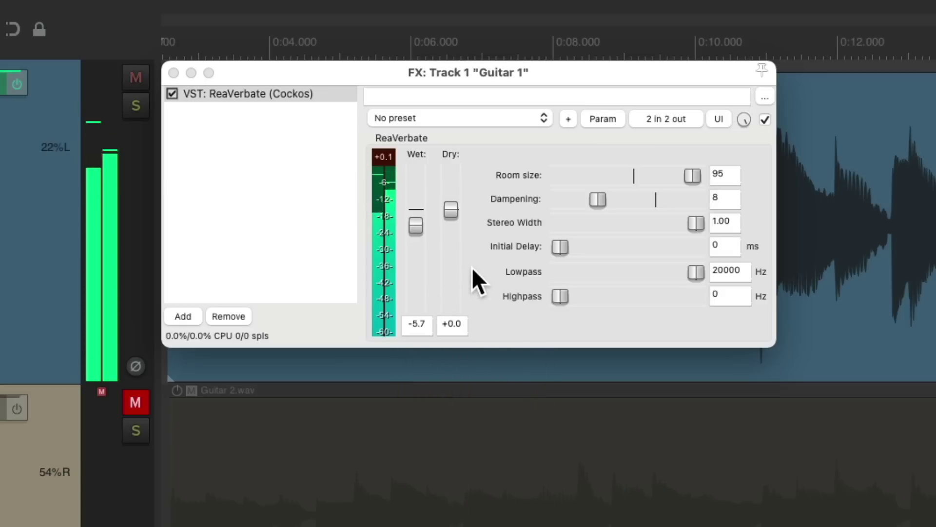
Compare ReaVerbate bypassed and enabled, then lower its Wet level to -6.1 dB.
click(764, 120)
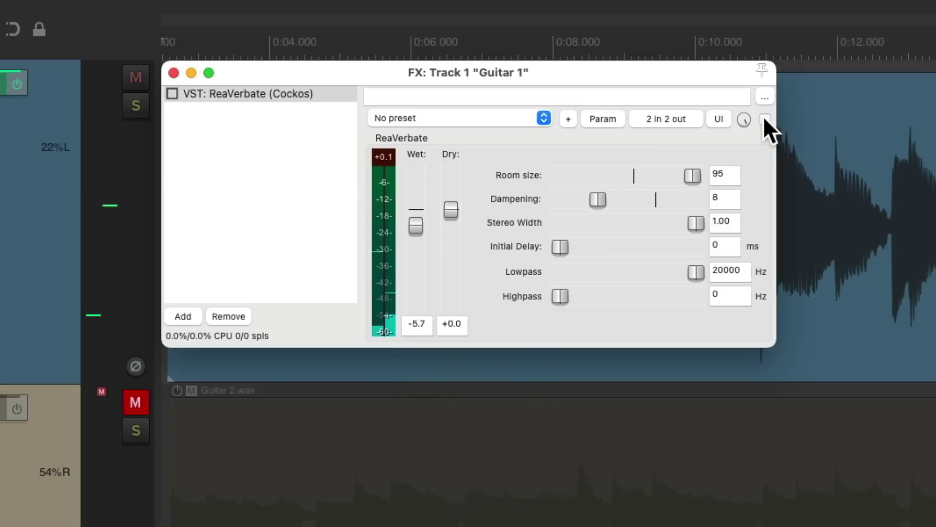
key(space)
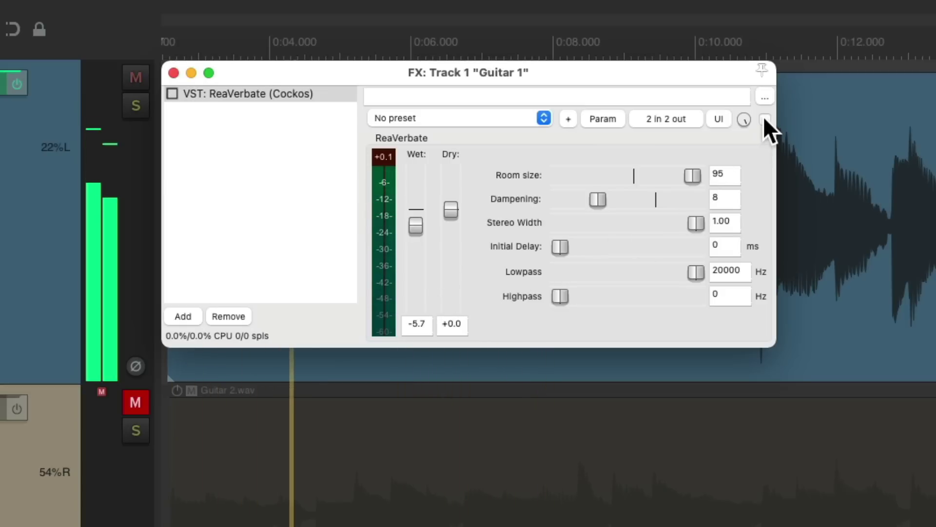
key(space)
click(764, 121)
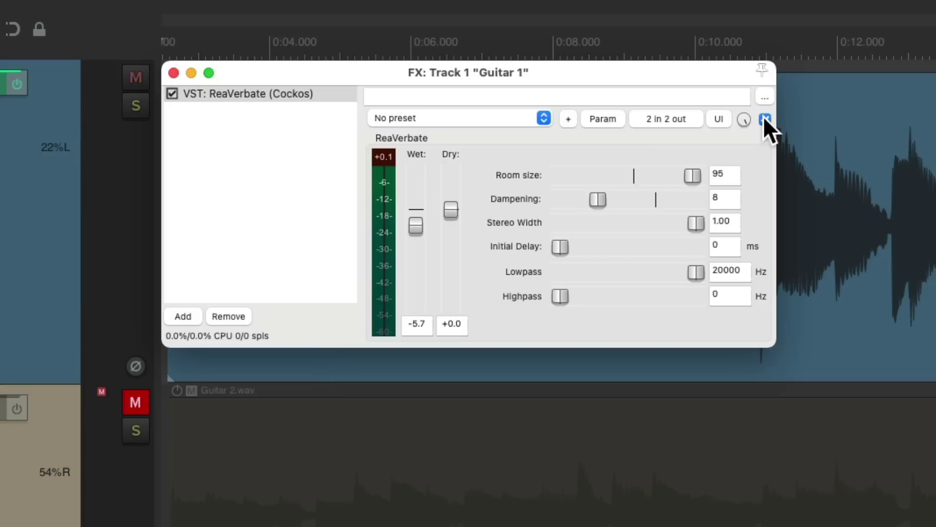
key(space)
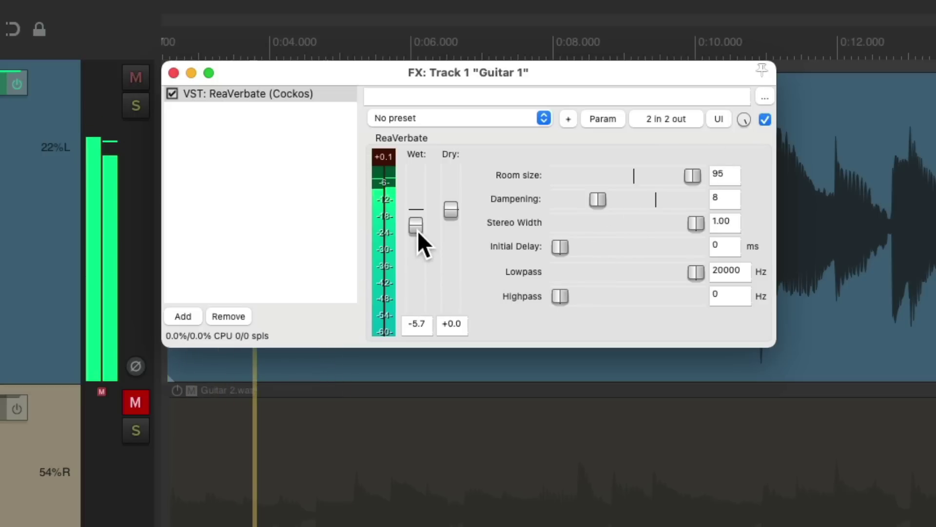
drag(416, 231, 418, 237)
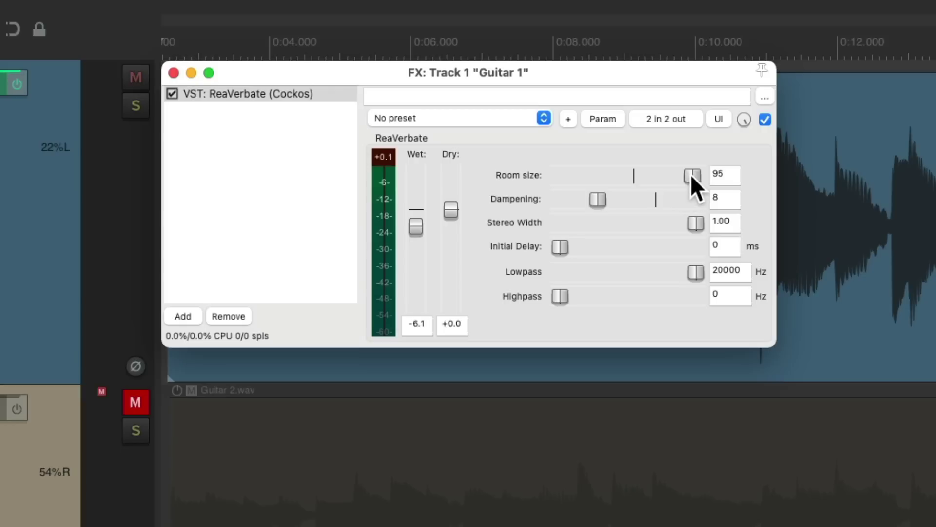
Enable a Room size LFO at 0.2857 Hz with 31% strength and a mid-range baseline.
click(590, 119)
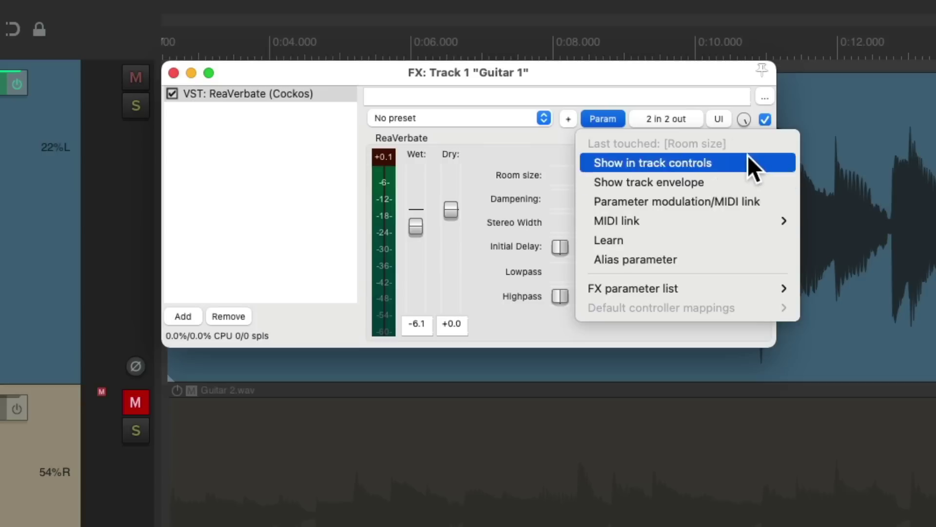
click(718, 201)
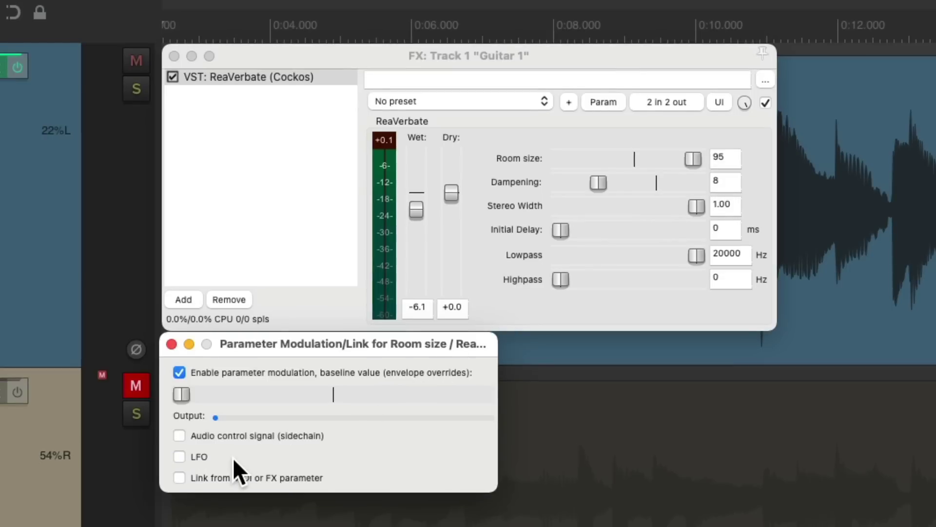
click(179, 456)
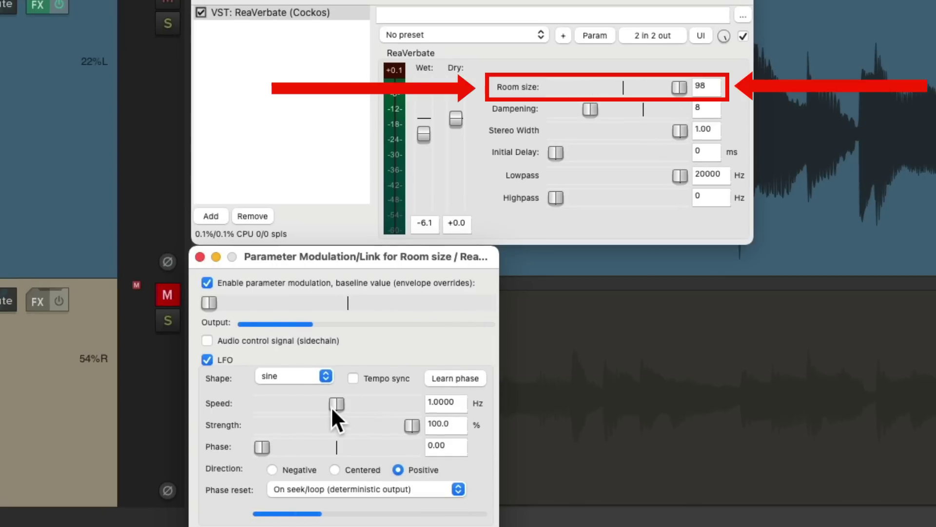
drag(331, 406, 279, 410)
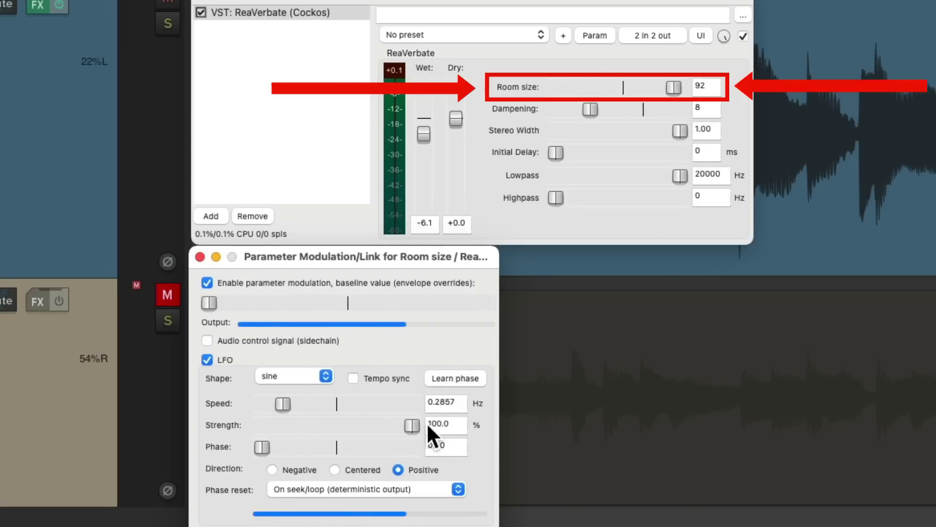
drag(427, 424, 308, 429)
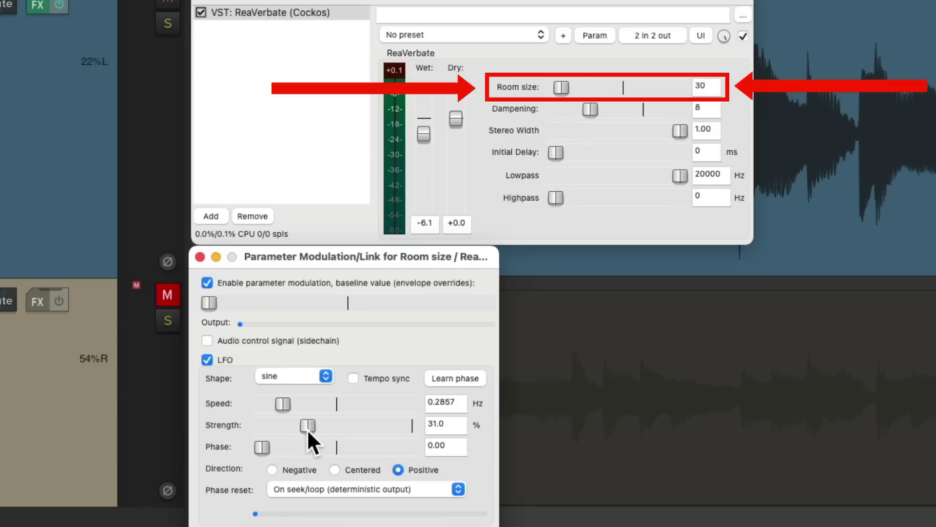
drag(209, 298, 388, 298)
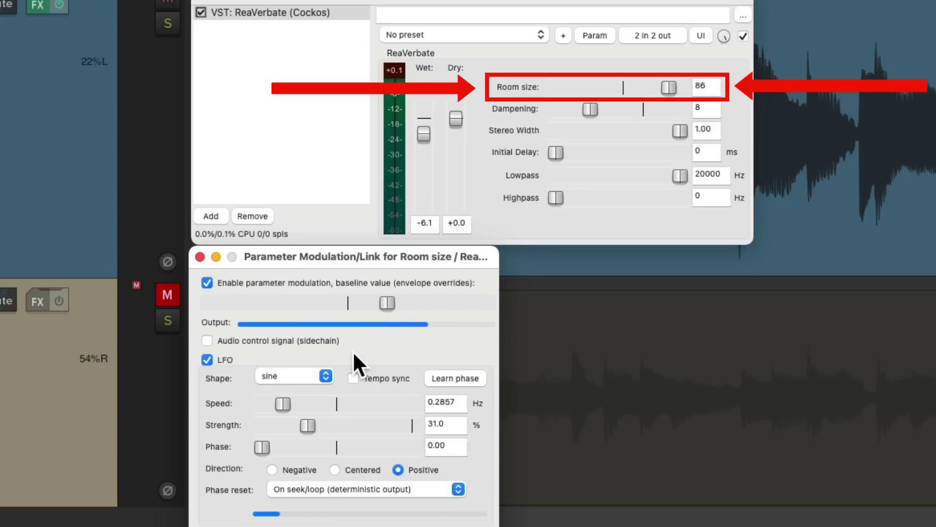
Switch Room size modulation from the LFO to the track's audio sidechain on channels 1+2.
click(205, 361)
click(207, 341)
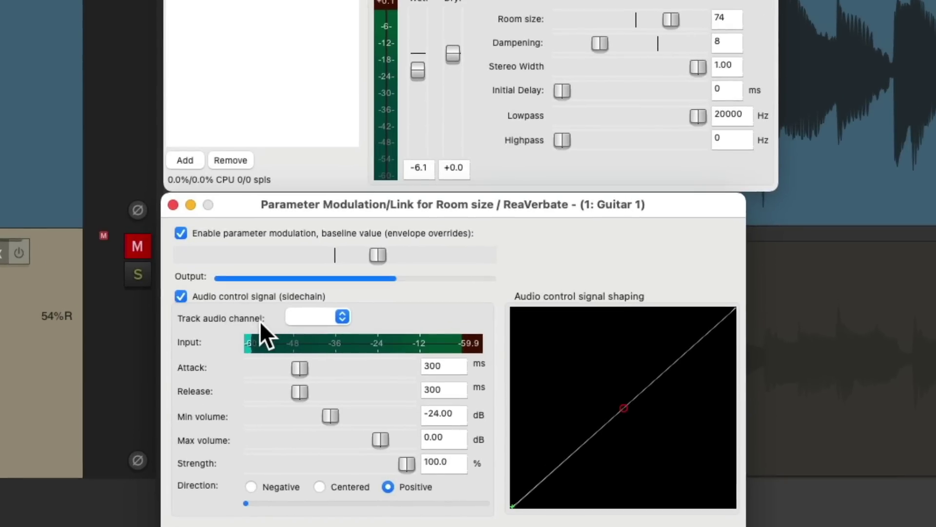
click(342, 316)
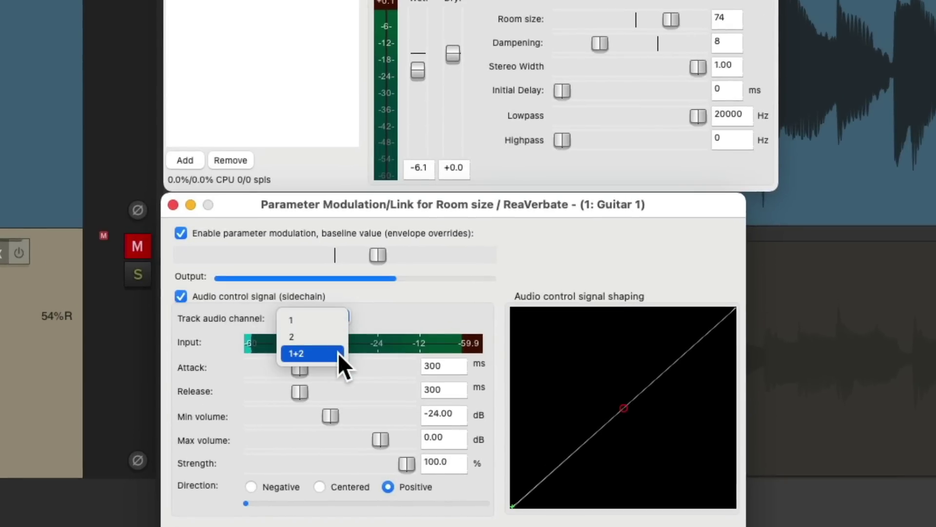
click(338, 352)
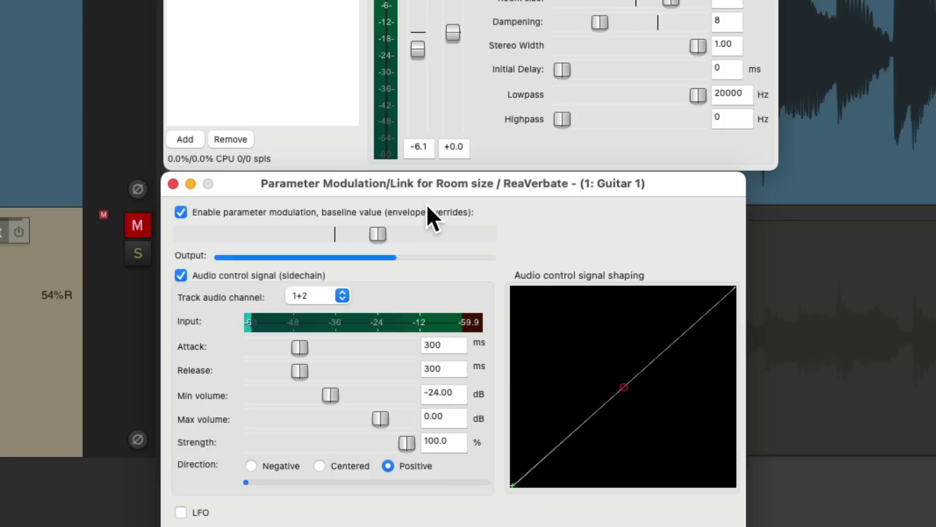
Drop the Room size baseline to minimum and lower Min volume to -45.96 dB, then play.
drag(376, 233, 186, 236)
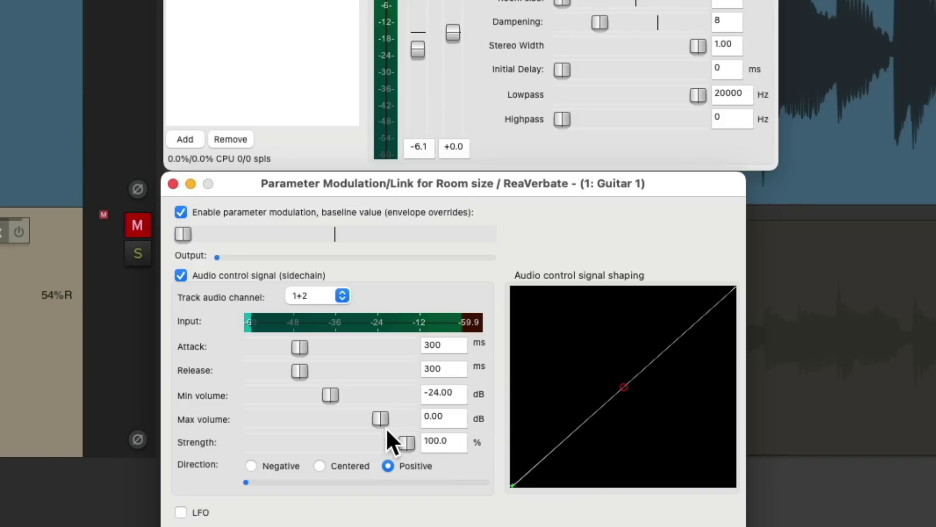
drag(330, 395, 284, 404)
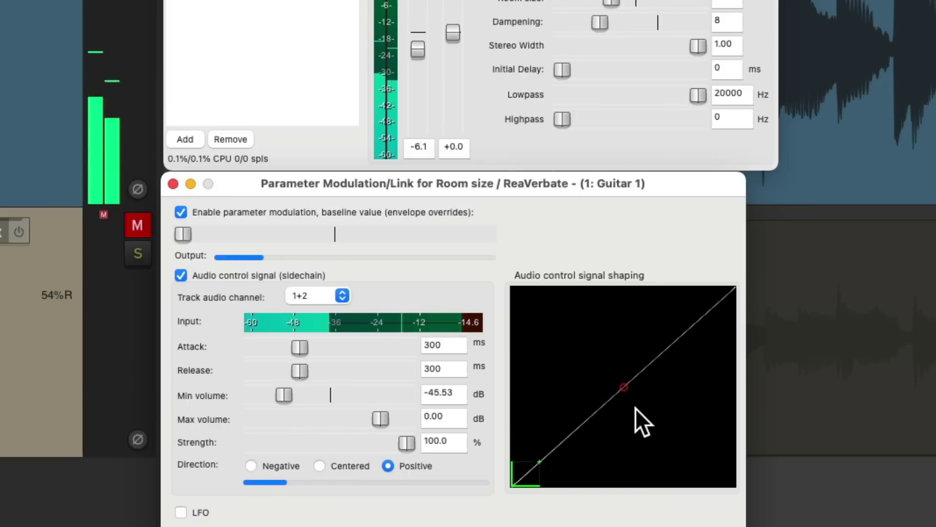
key(space)
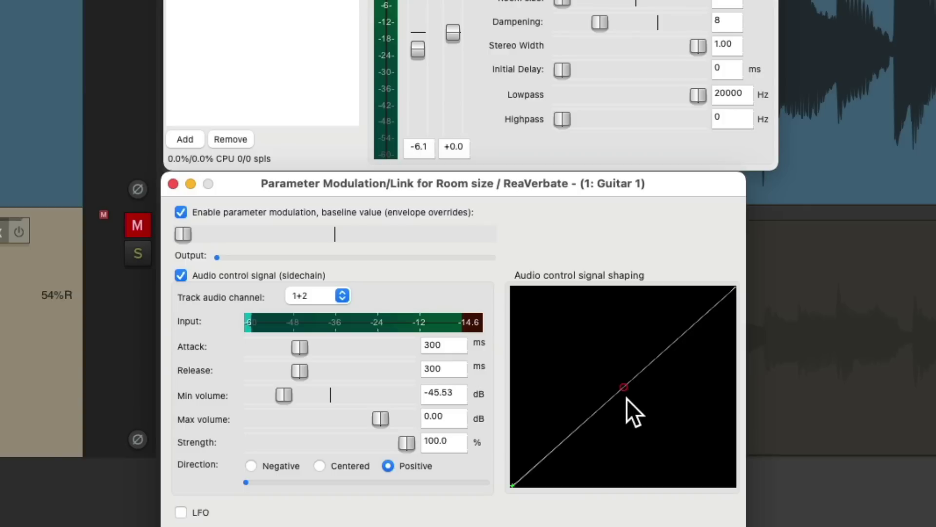
key(space)
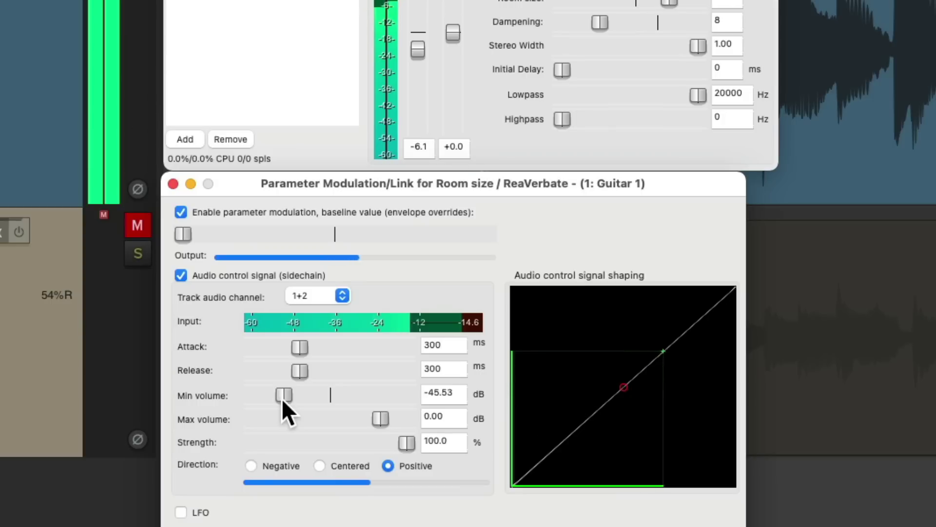
Raise the Room size baseline slightly while listening, so room size swings from 52 to 91.
scroll(282, 397, down, 1)
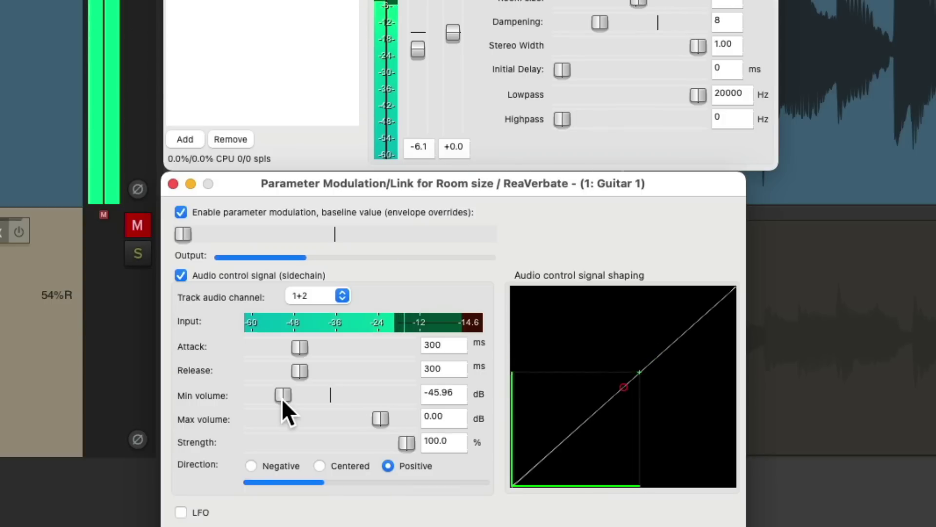
key(space)
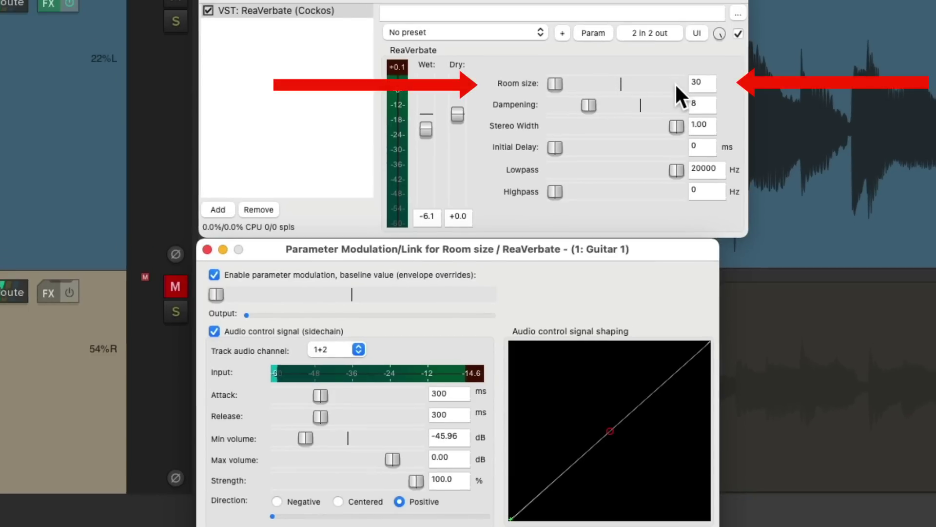
key(space)
drag(217, 290, 302, 291)
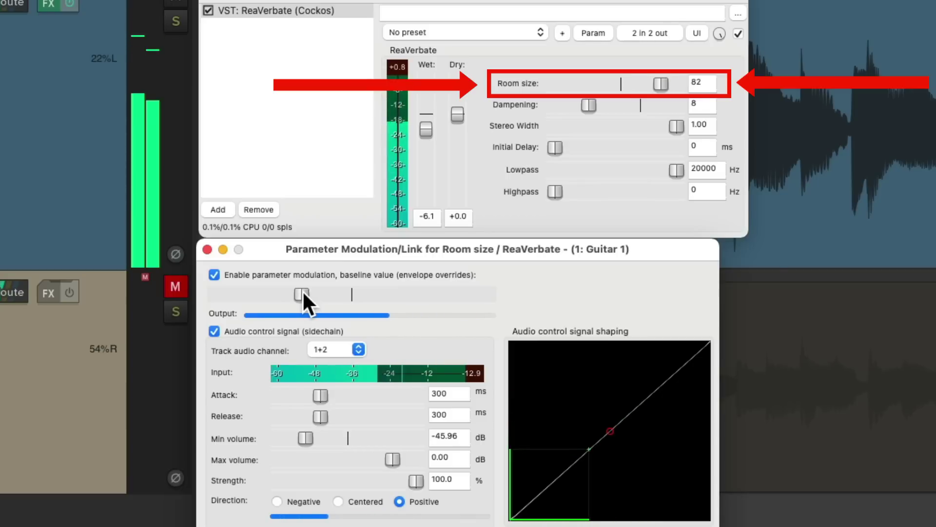
drag(302, 291, 304, 291)
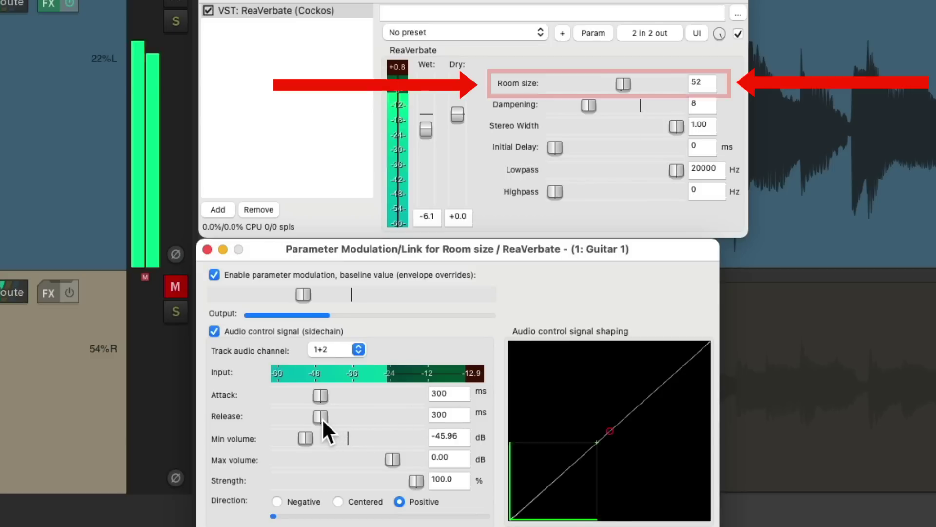
Tune the Room size sidechain to 300 ms attack and 614 ms release, trim the baseline, and stop playback.
drag(322, 418, 373, 420)
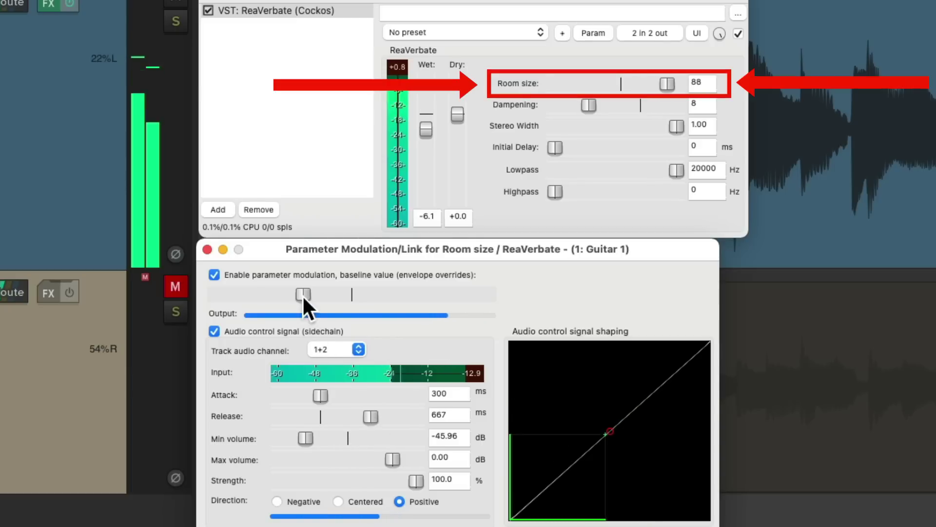
drag(303, 295, 300, 296)
scroll(373, 416, up, 1)
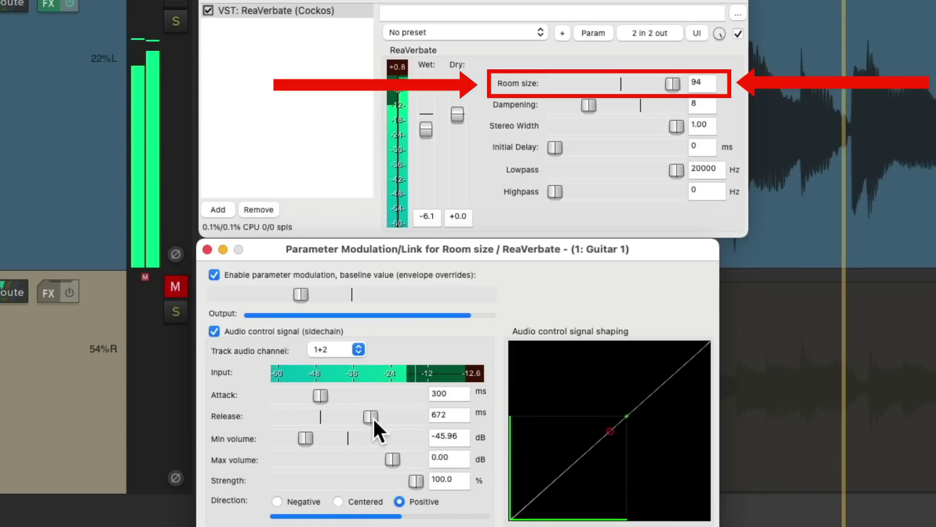
drag(301, 291, 293, 293)
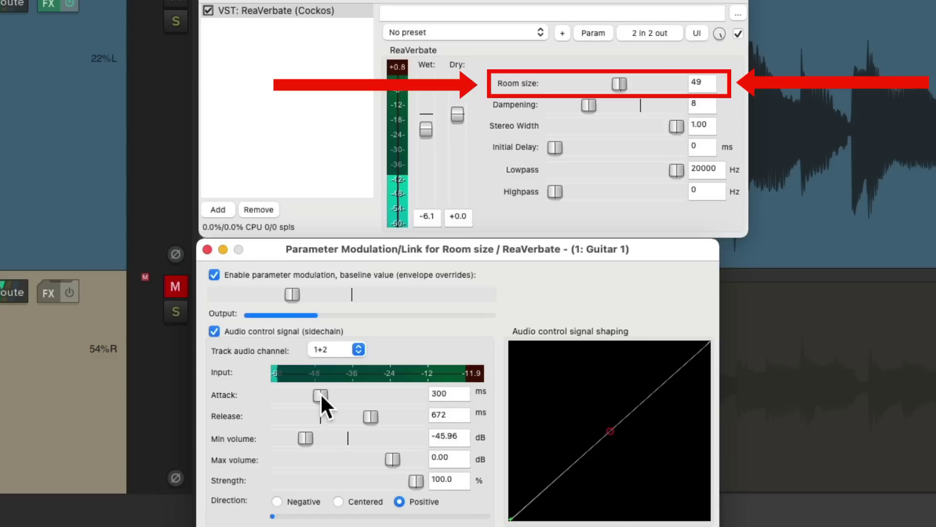
drag(321, 393, 375, 395)
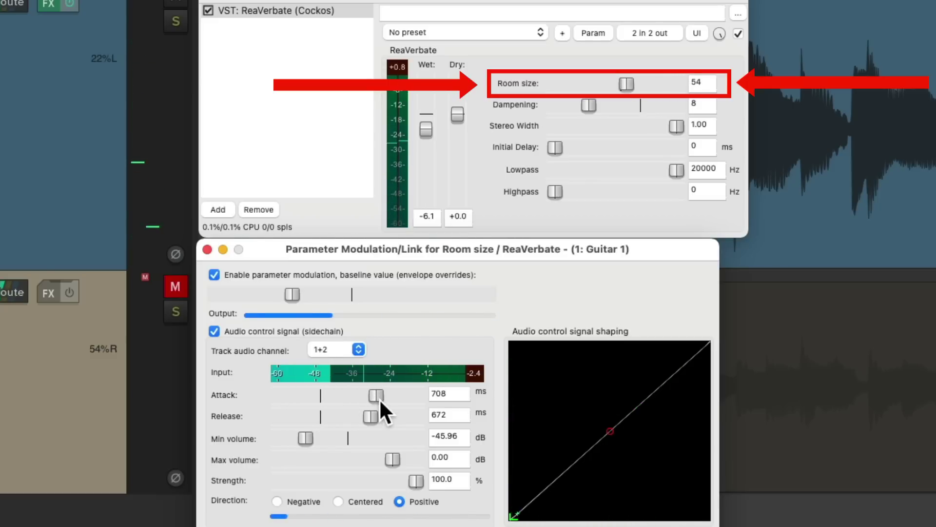
double_click(371, 394)
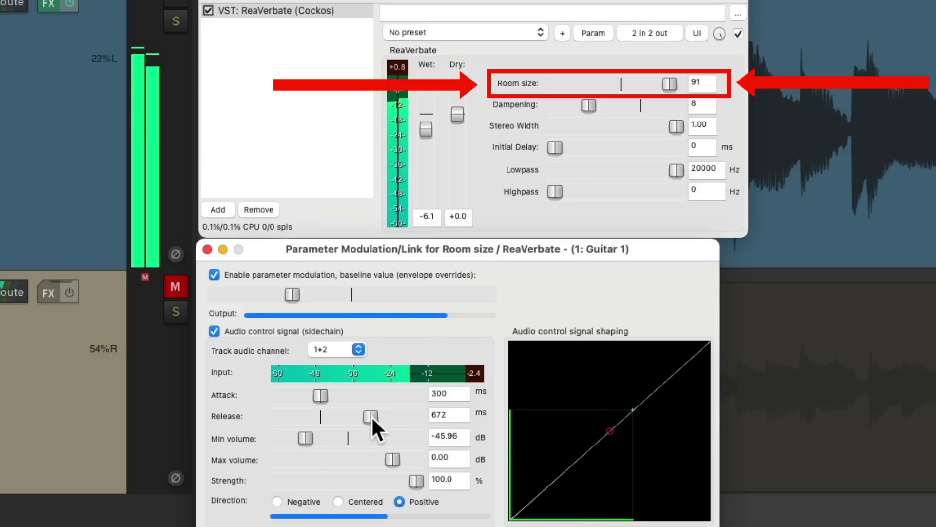
mouse_move(371, 416)
mouse_down()
mouse_move(313, 423)
mouse_move(364, 423)
mouse_up()
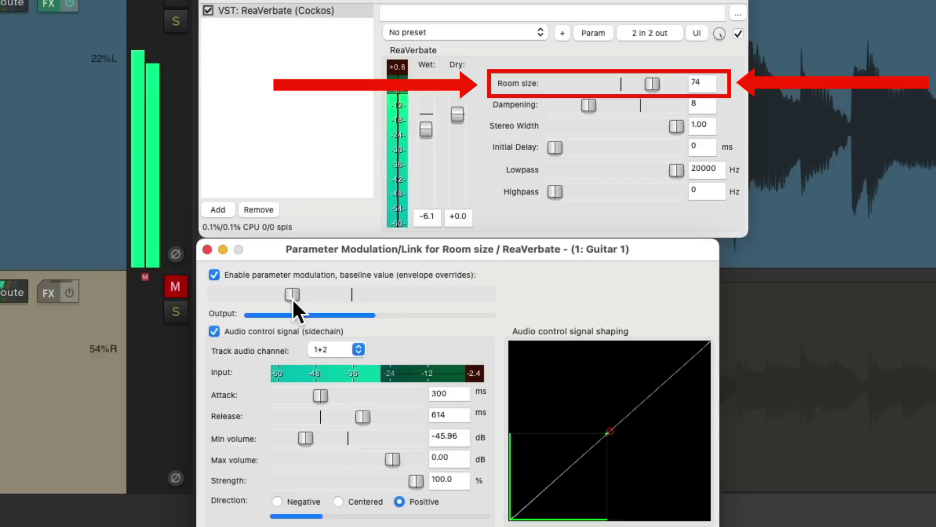
key(space)
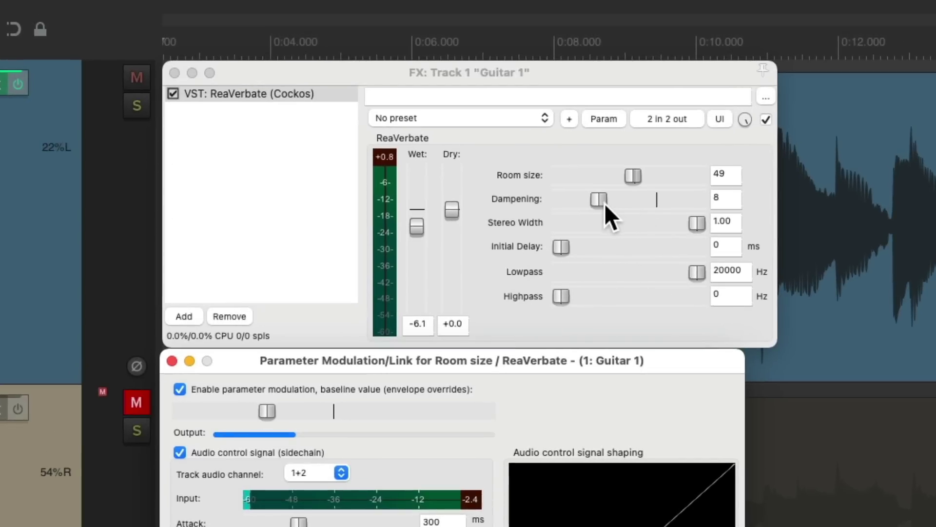
Drive Dampening from the track's audio on channels 1+2 in the Negative direction.
click(610, 118)
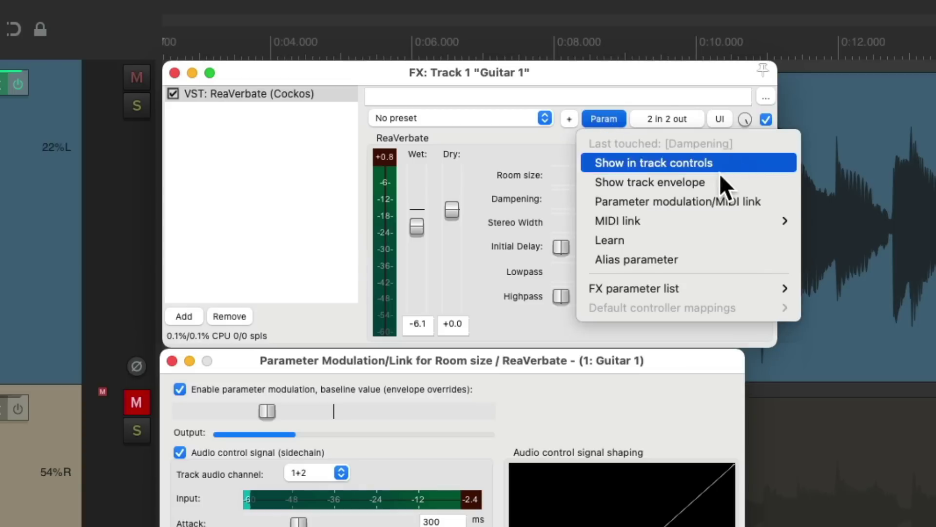
click(705, 208)
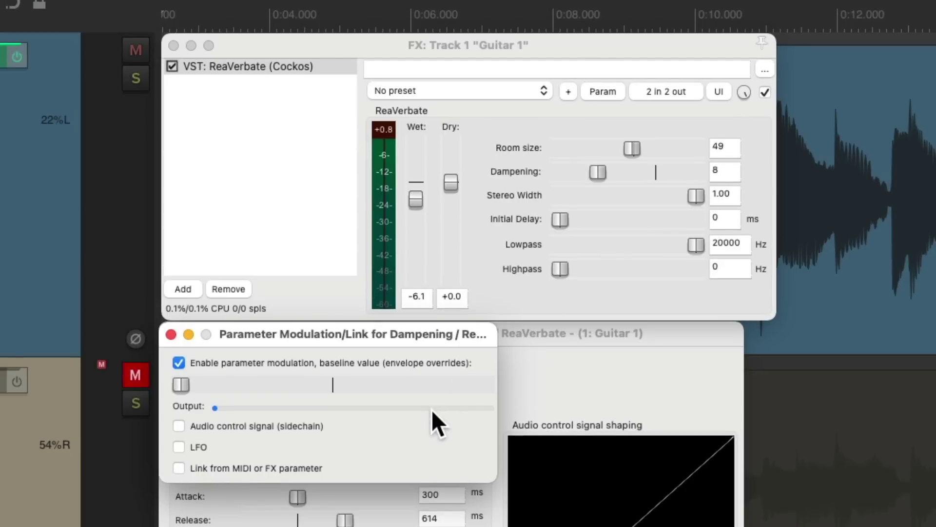
click(178, 425)
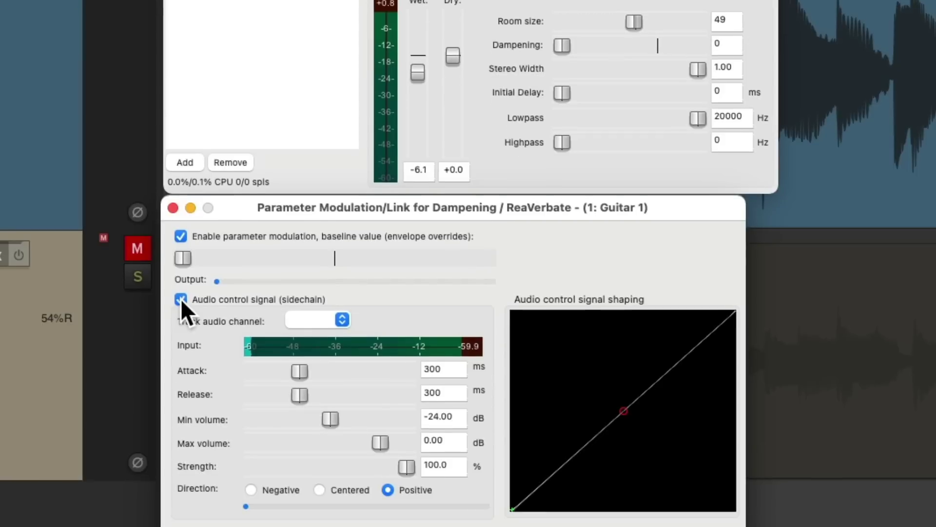
click(312, 448)
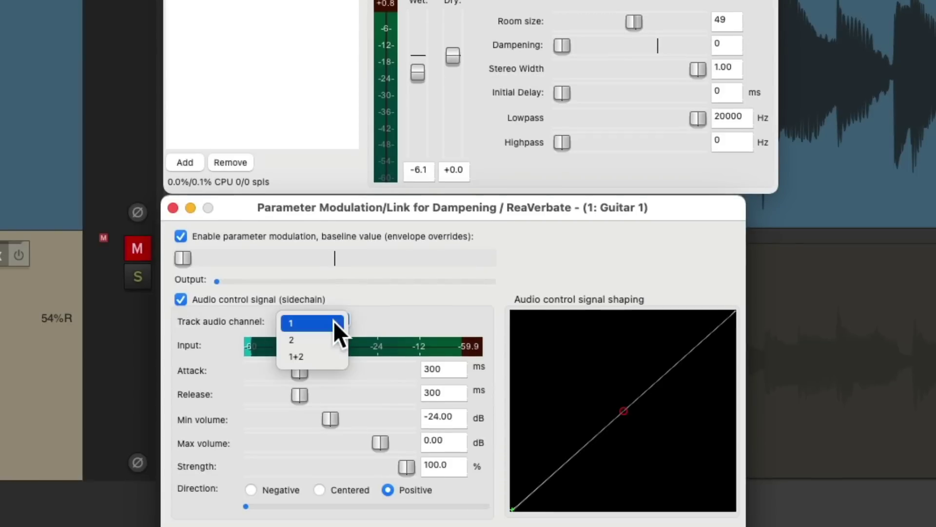
click(339, 355)
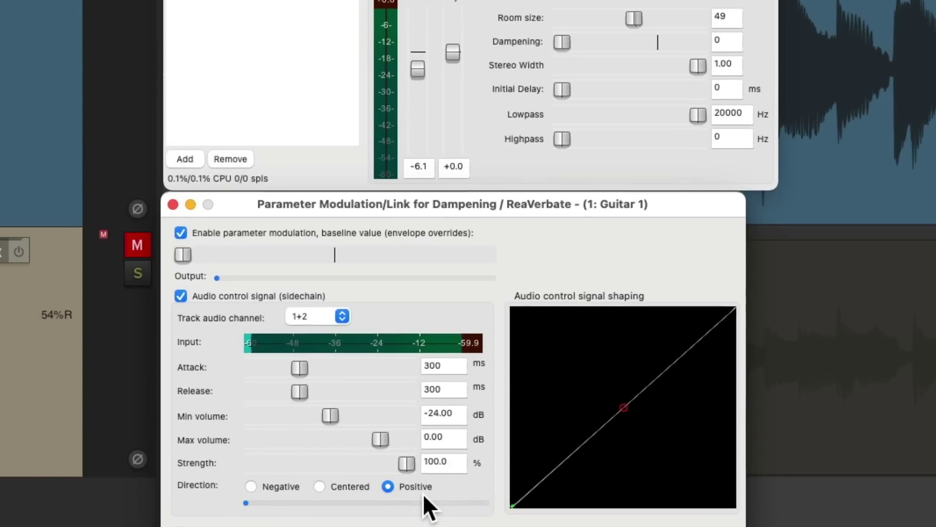
click(252, 486)
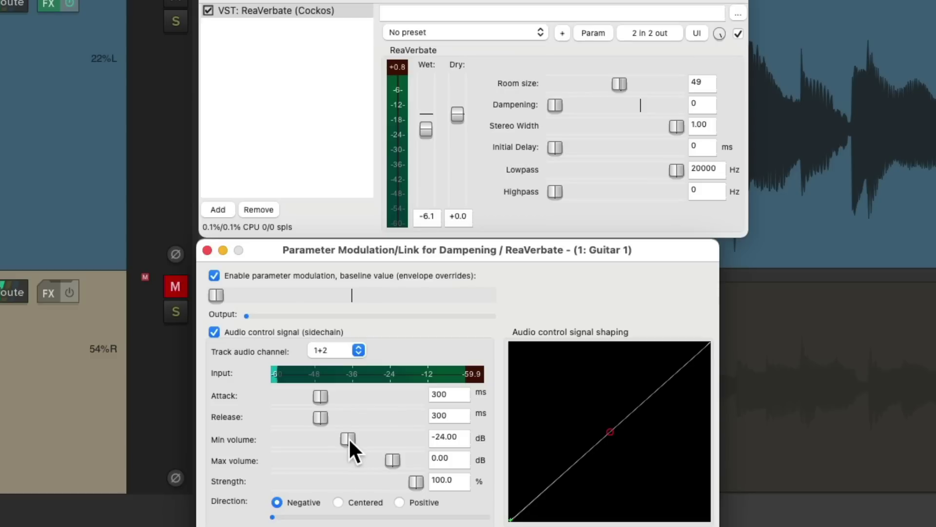
While playing, set Dampening Min volume to -45.96 dB, raise its baseline, and Release to 678 ms.
key(space)
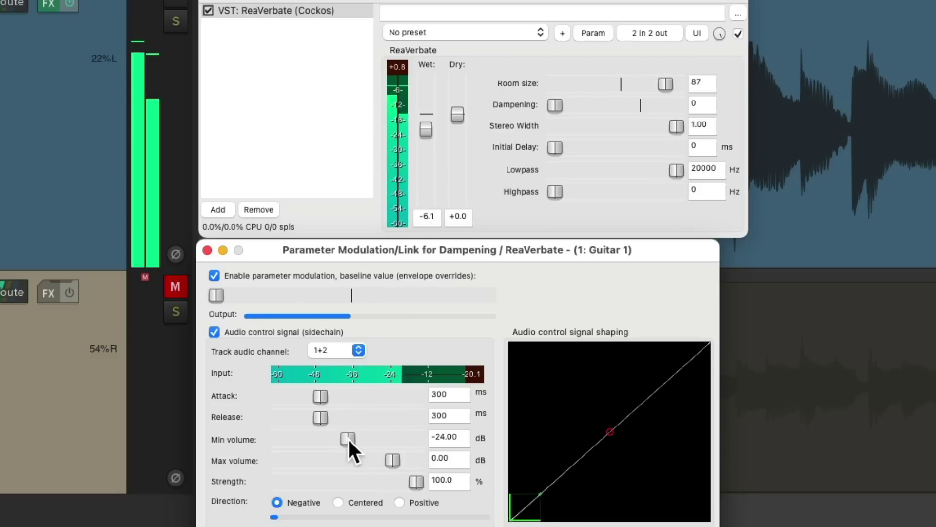
drag(348, 437, 363, 417)
drag(217, 295, 431, 297)
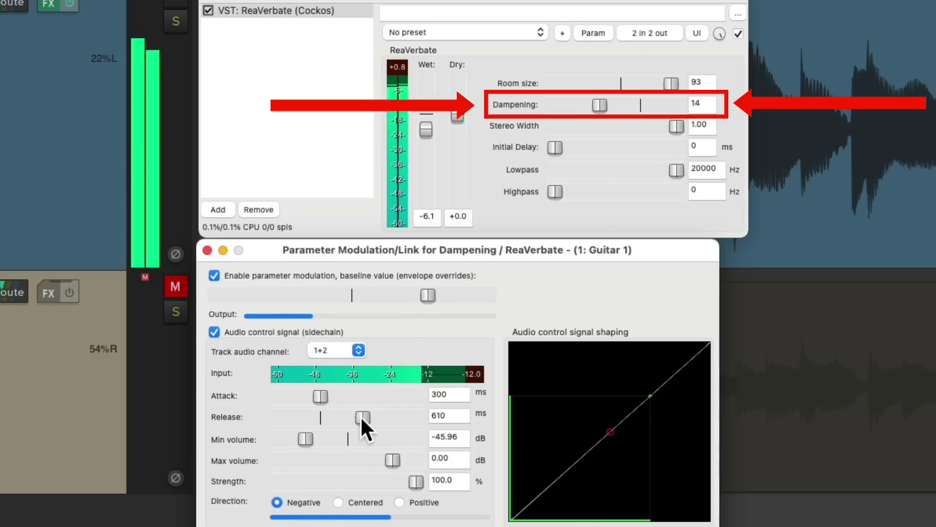
drag(360, 416, 371, 417)
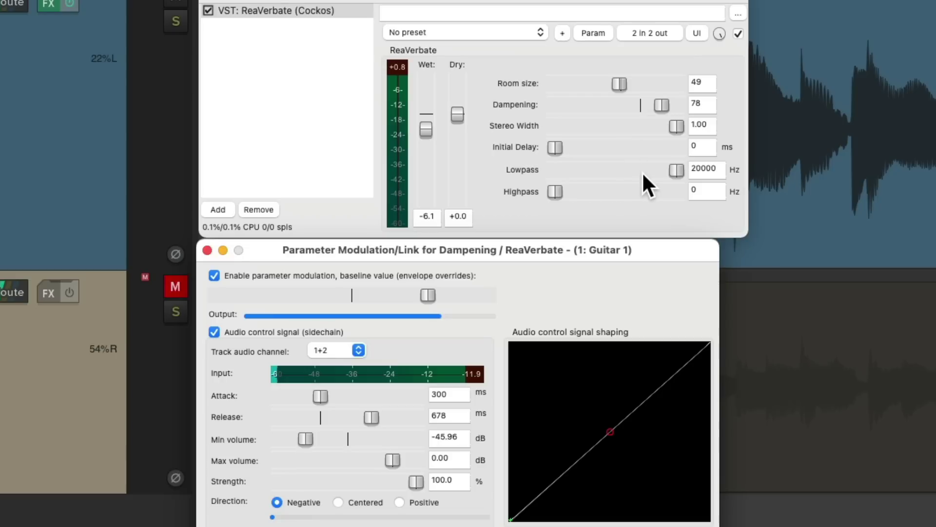
Move ReaVerbate's Lowpass slider during playback so it becomes the last-touched parameter.
click(671, 168)
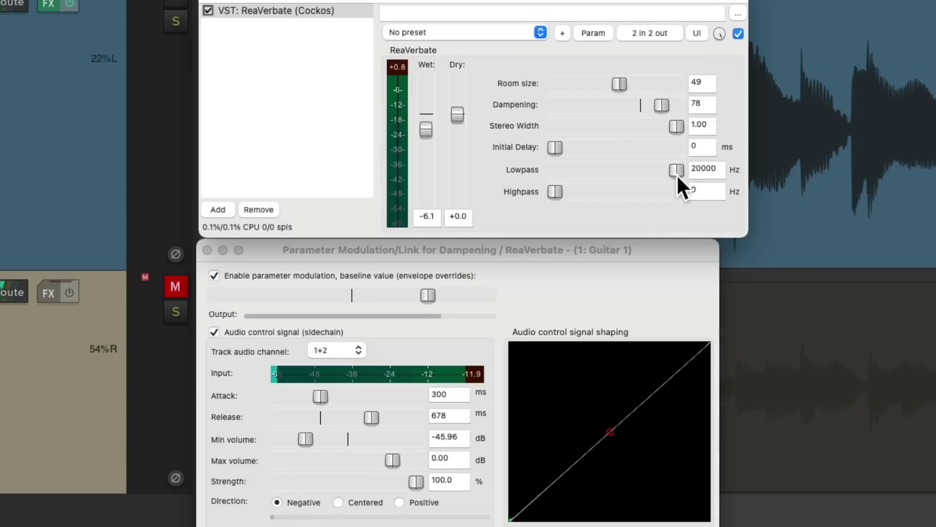
key(space)
mouse_move(676, 171)
mouse_down()
mouse_move(562, 176)
mouse_move(682, 178)
mouse_up()
key(space)
Drive Lowpass from the track's audio on channels 1+2 with Min volume -45.53 dB.
click(591, 32)
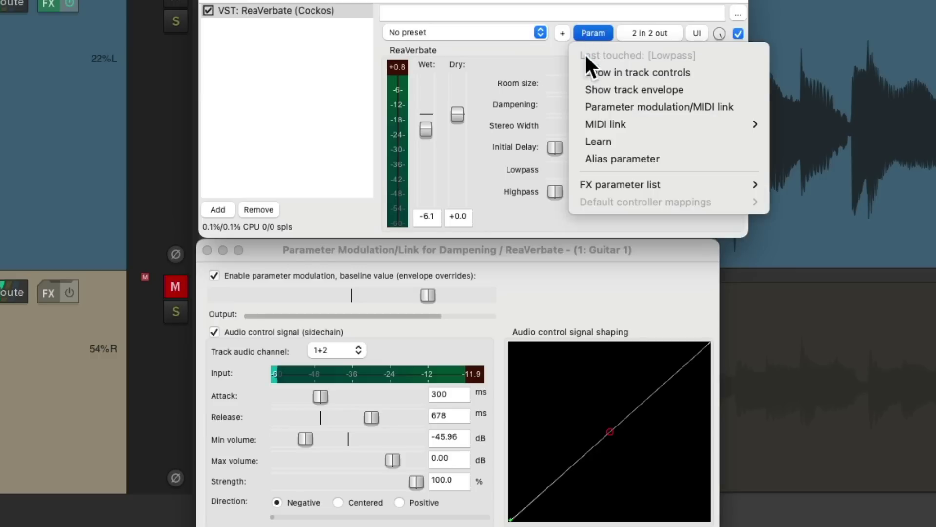
click(574, 107)
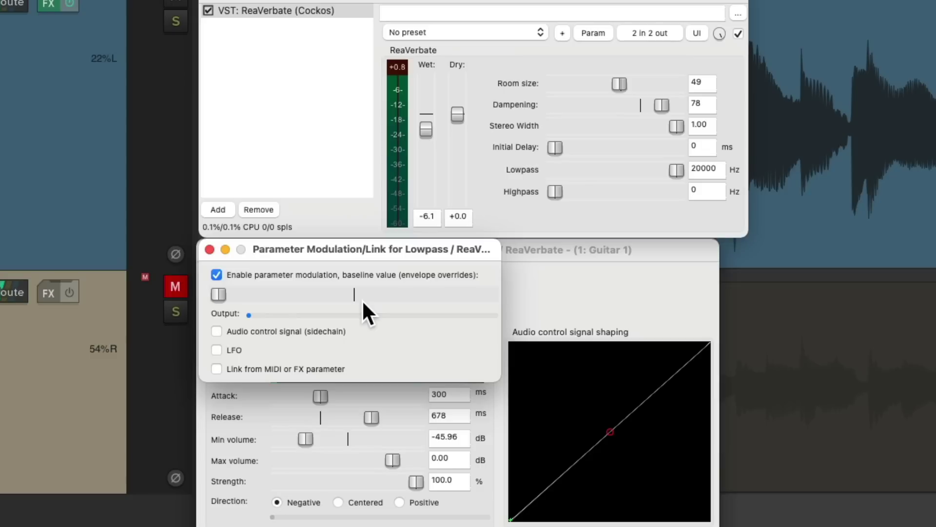
click(213, 331)
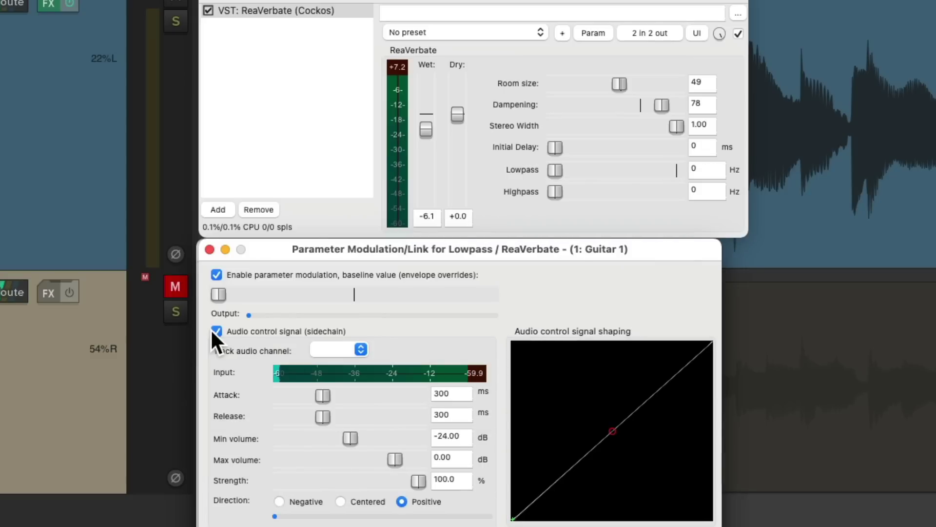
click(342, 349)
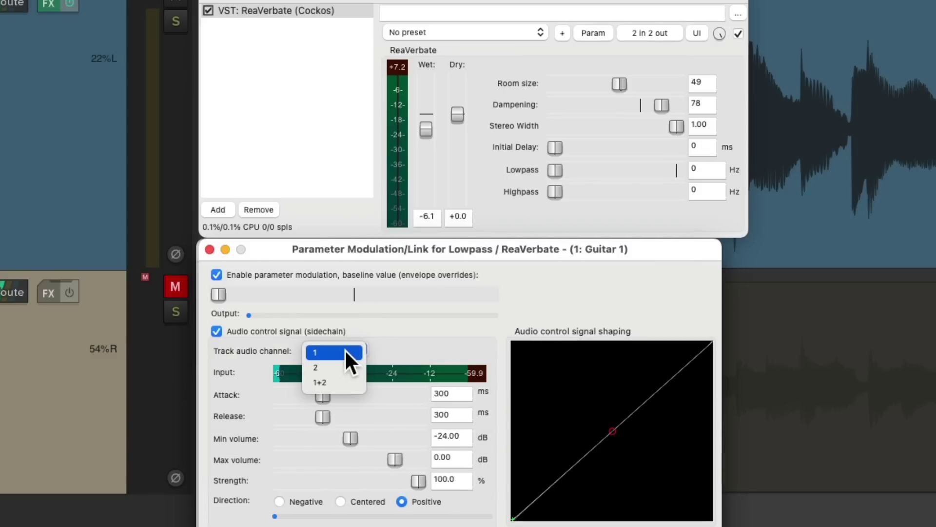
click(351, 379)
drag(351, 436, 309, 441)
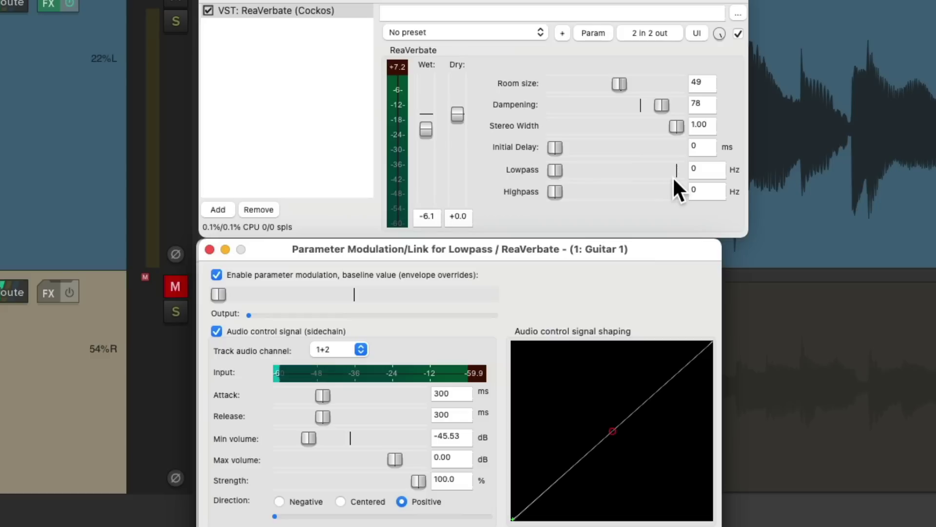
Lengthen Lowpass modulation Release to about 552 ms, raise its baseline, and set Min volume near -44.30 dB.
drag(325, 414, 360, 413)
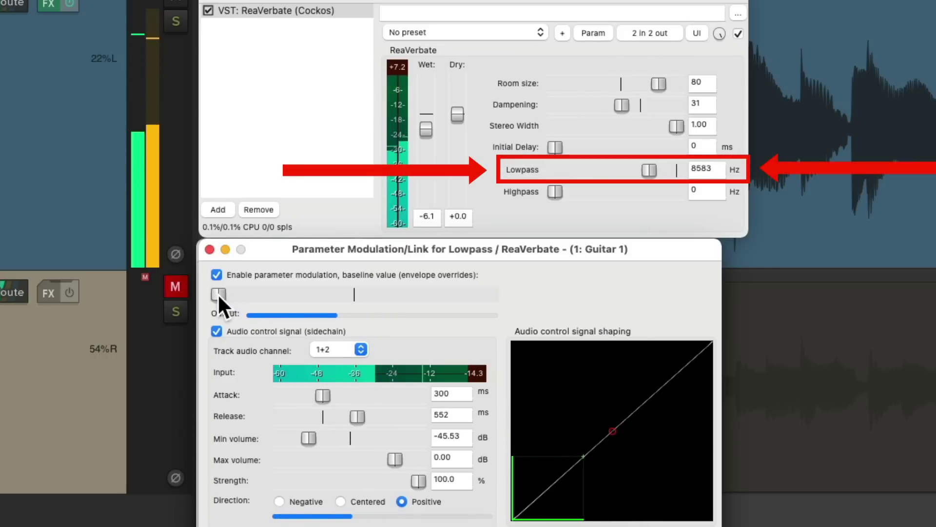
drag(217, 294, 320, 294)
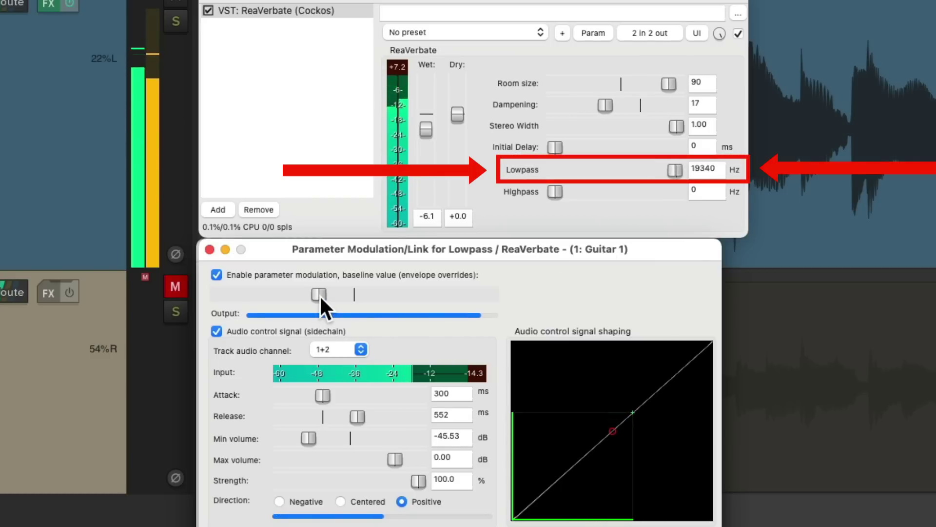
drag(320, 295, 287, 297)
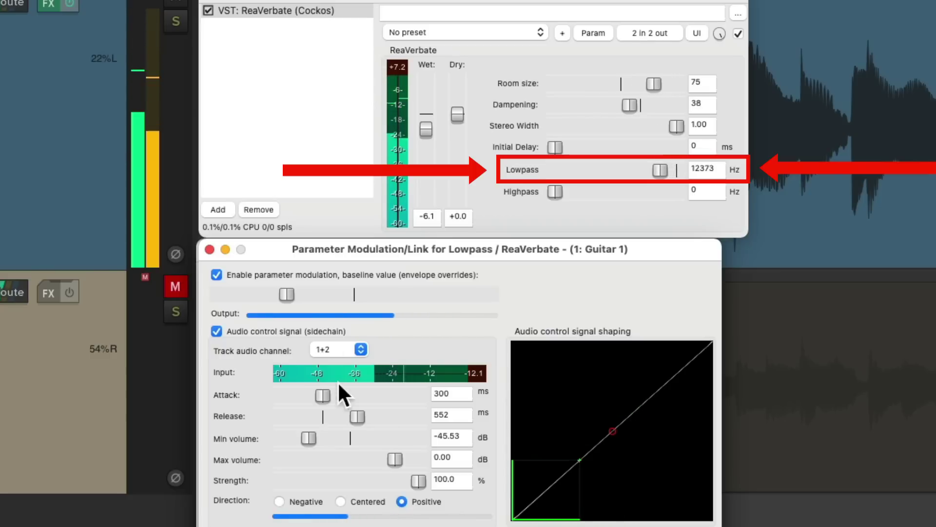
drag(309, 438, 303, 438)
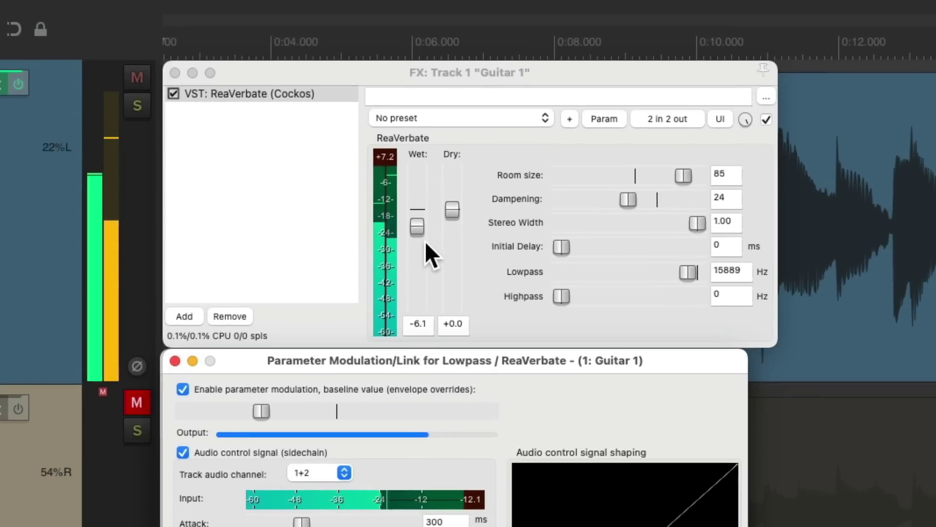
Nudge the ReaVerbate Wet fader from -6.1 up to -5.1 and play back to check it.
drag(421, 159, 422, 157)
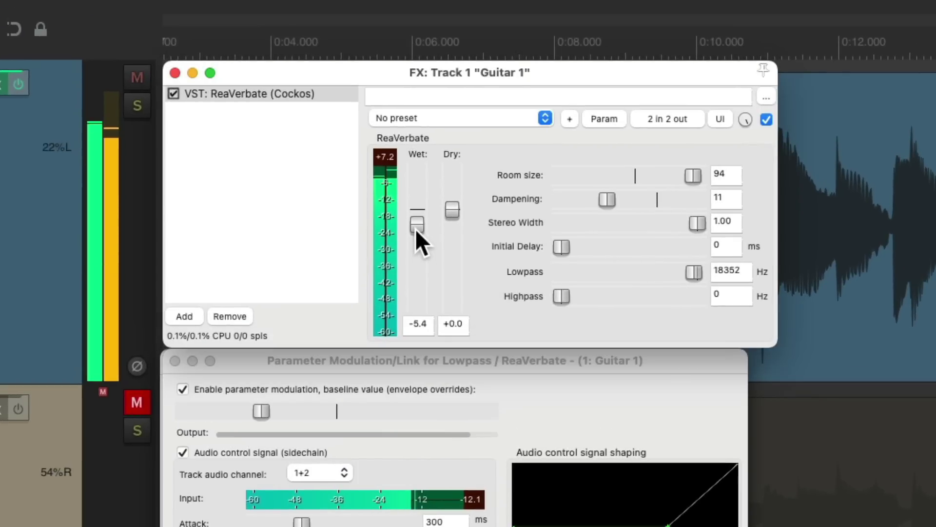
drag(415, 228, 414, 228)
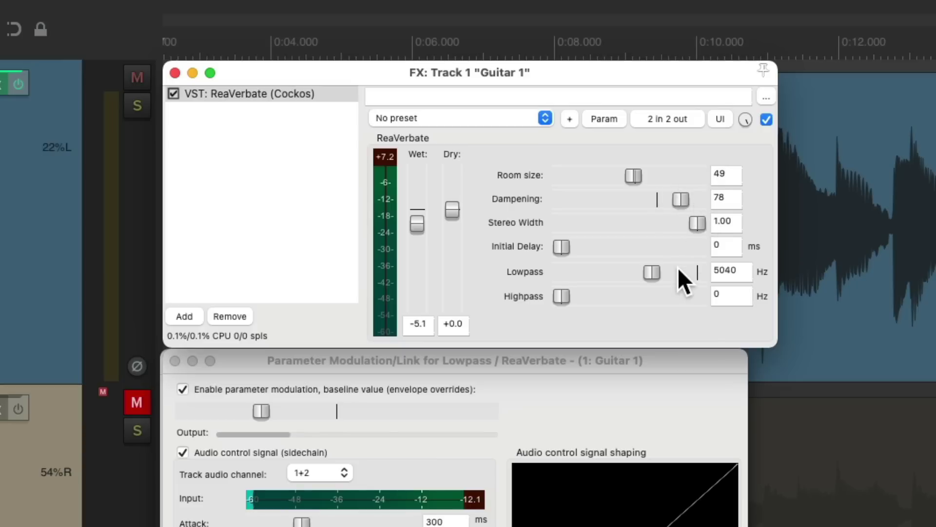
key(space)
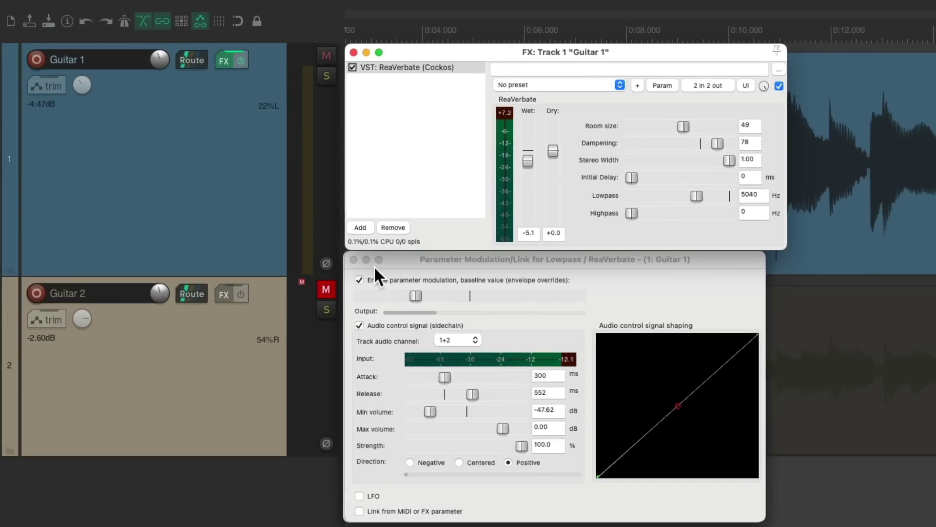
Unmute Guitar 2 and play both guitars alongside Guitar 1's modulated reverb.
click(330, 290)
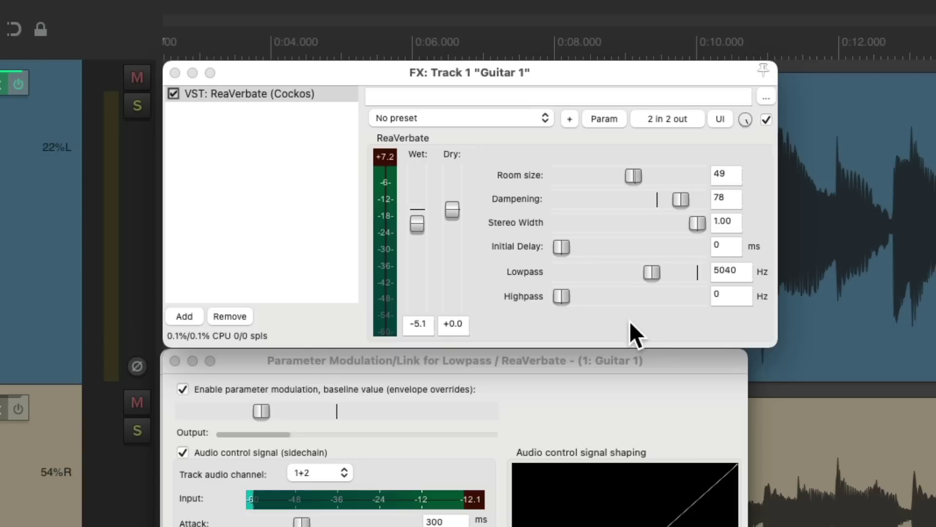
click(630, 322)
key(space)
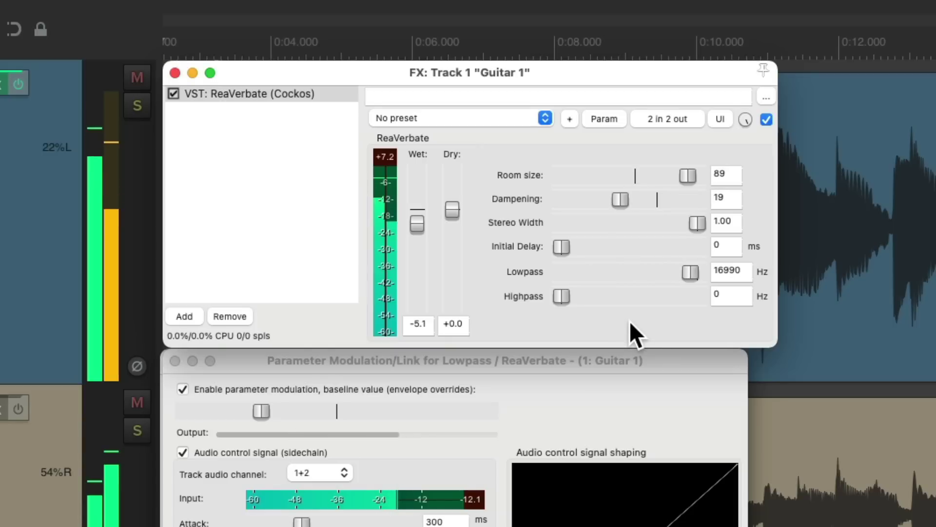